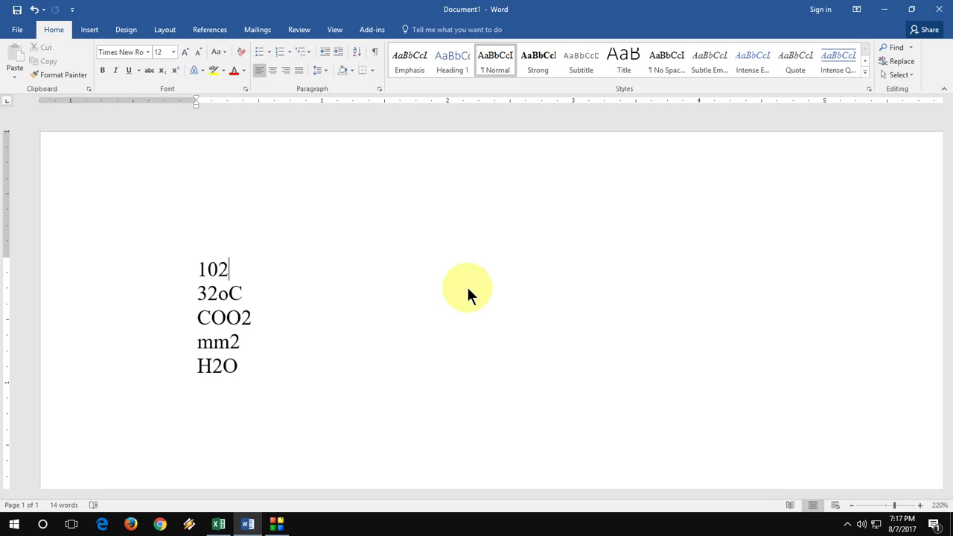
Make the final 2 in 102 superscript after toggling it between subscript and superscript
scroll(290, 267, "up", 4, "ctrl")
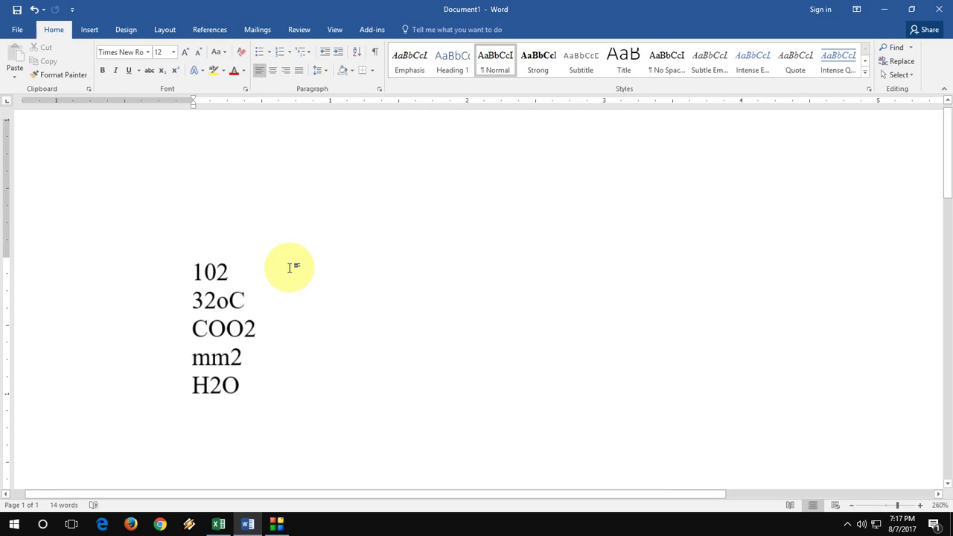
key("shift+Left")
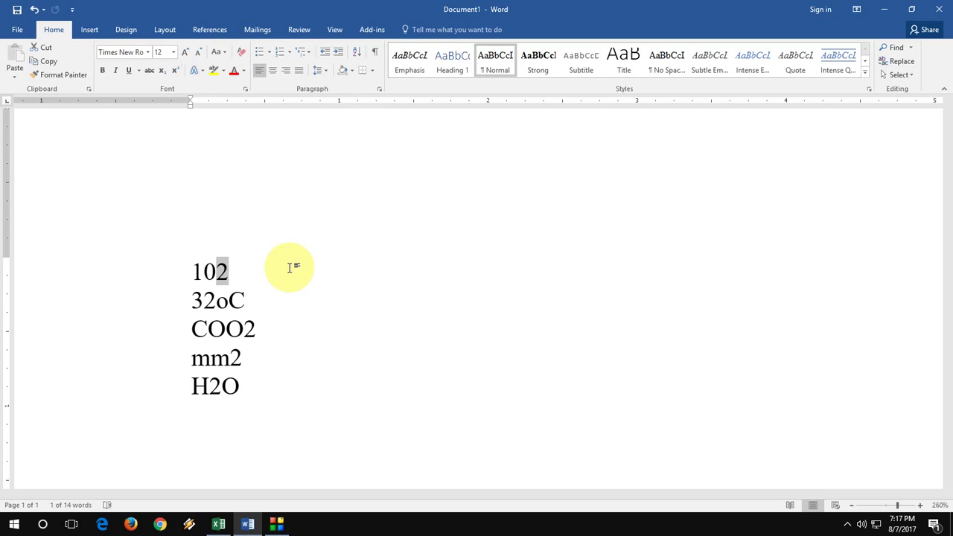
key("ctrl+shift+plus")
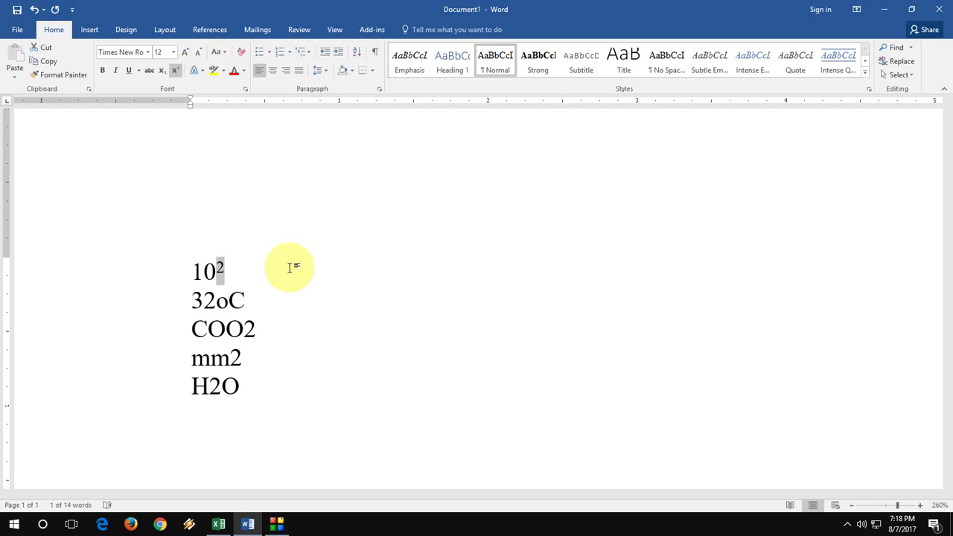
key("ctrl+shift+plus")
key("Right")
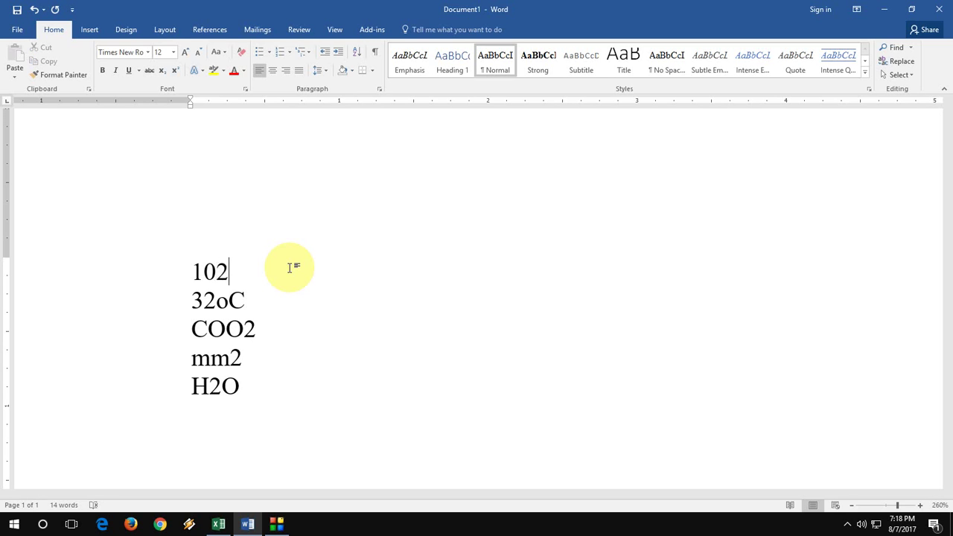
key("shift+Left")
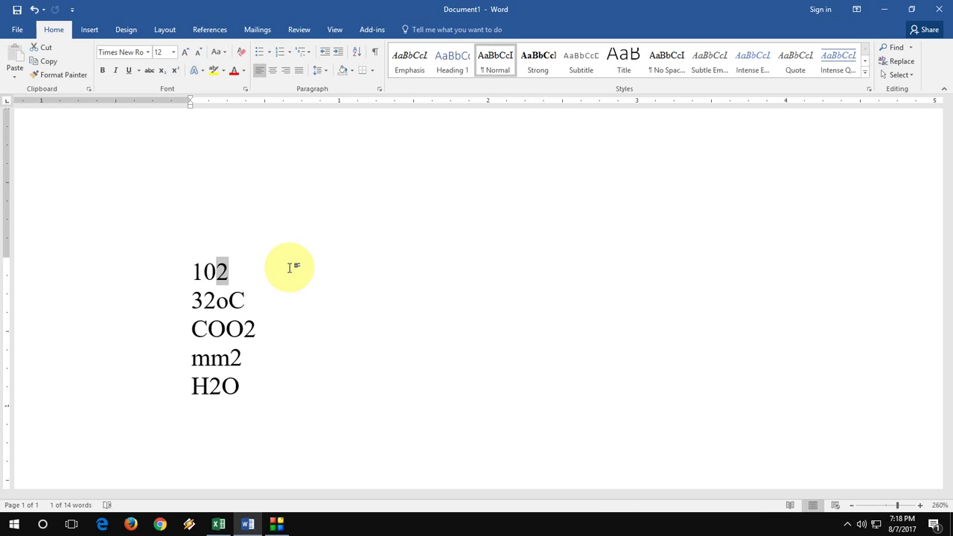
key("ctrl+shift+equal")
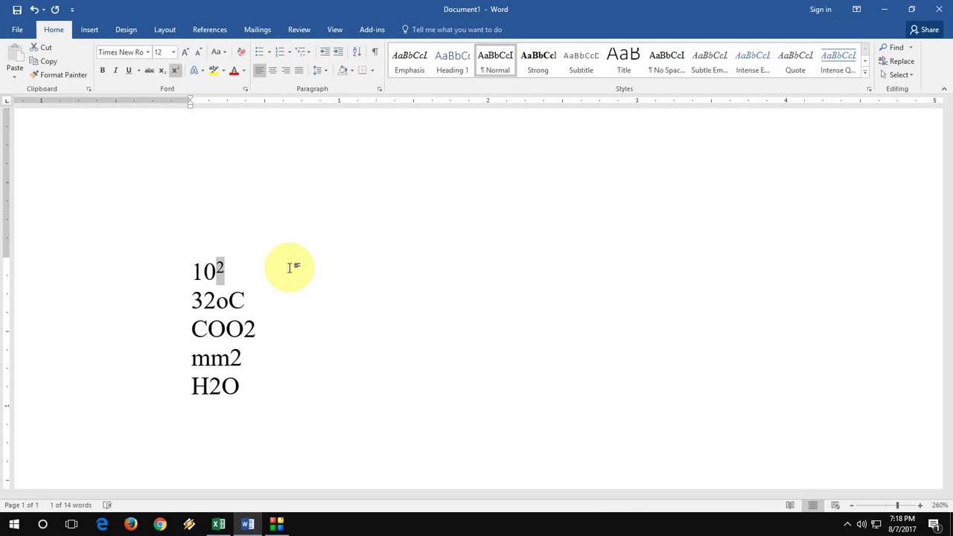
key("ctrl+shift+equal")
key("ctrl+equal")
key("ctrl+shift+plus")
key("ctrl+equal")
key("ctrl+shift+plus")
Superscript the o in 32ºC and subscript the 2 in COO₂
key("Down")
key("shift+Right")
key("ctrl+shift+plus")
key("Down")
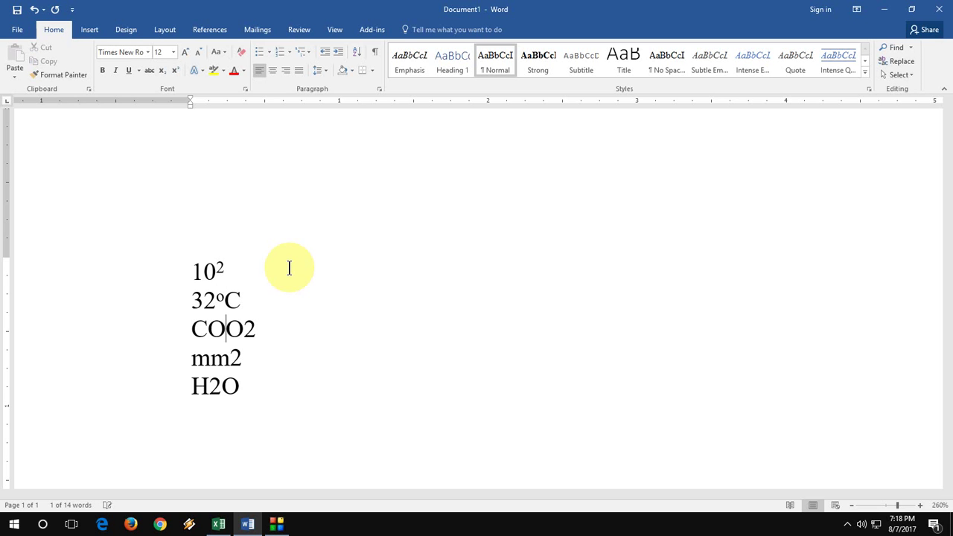
key("Right")
key("shift+Right")
key("ctrl+equal")
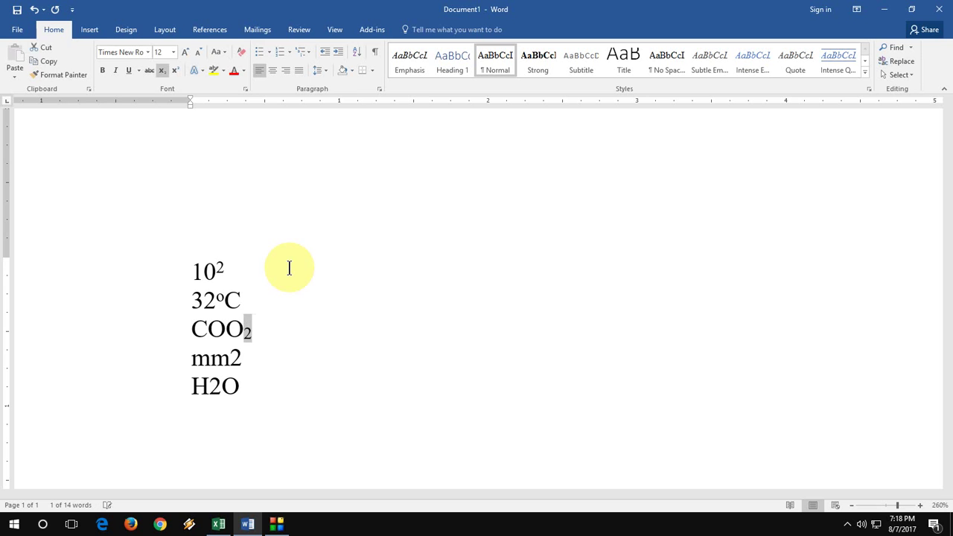
Superscript the 2 in mm² and subscript the 2 in H₂O
key("Down")
key("Down")
key("Up")
key("shift+Left")
key("ctrl+shift+plus")
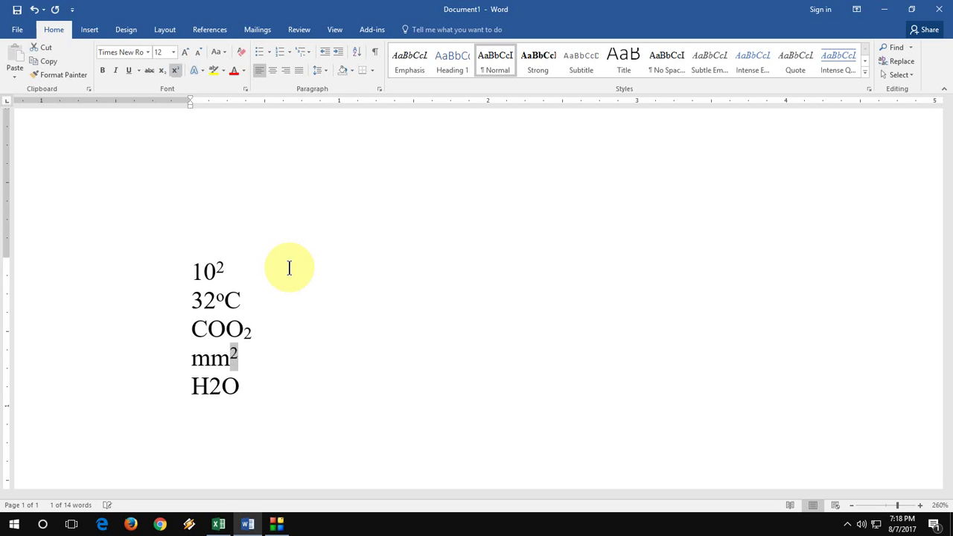
key("Down")
key("Left")
key("Left")
key("shift+Right")
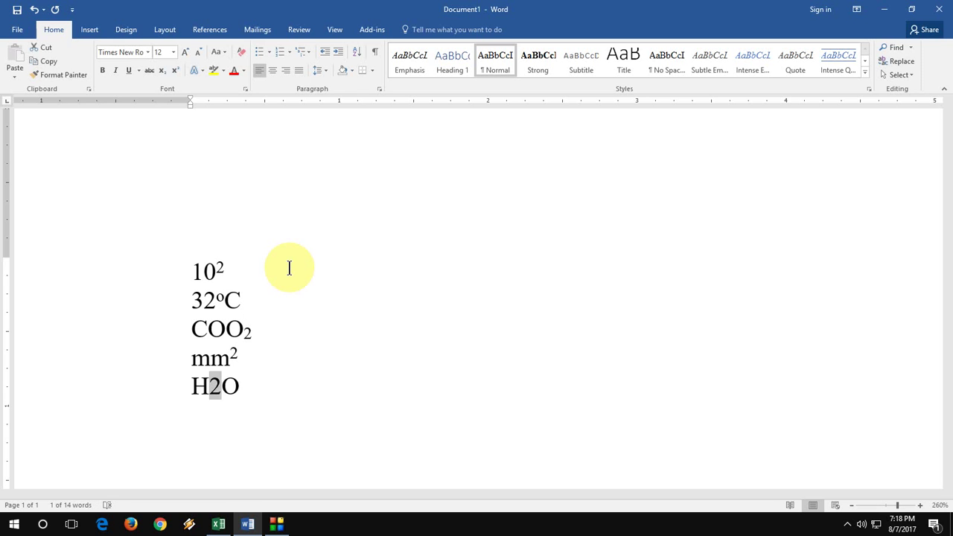
key("ctrl+equal")
Replace the equals sign on the Superscript shortcut line with a plus sign
left_click(289, 268)
scroll(290, 270, "down", 2)
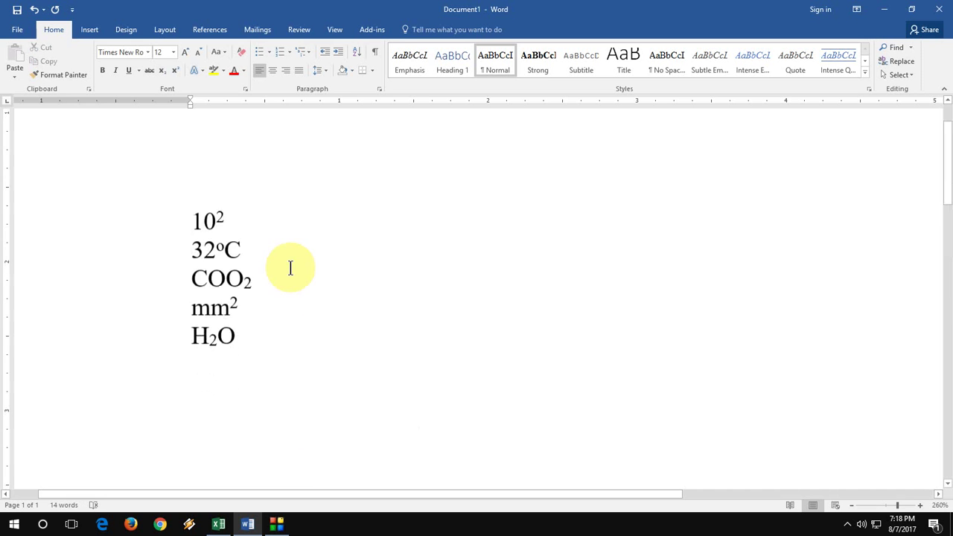
scroll(298, 283, "down", 5)
left_click_drag(289, 172, 305, 173)
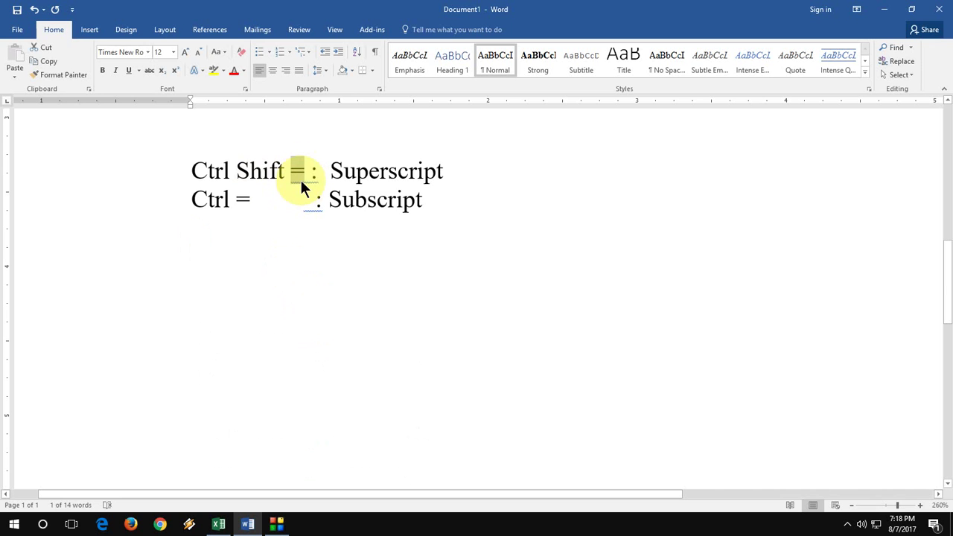
key("ctrl+Left")
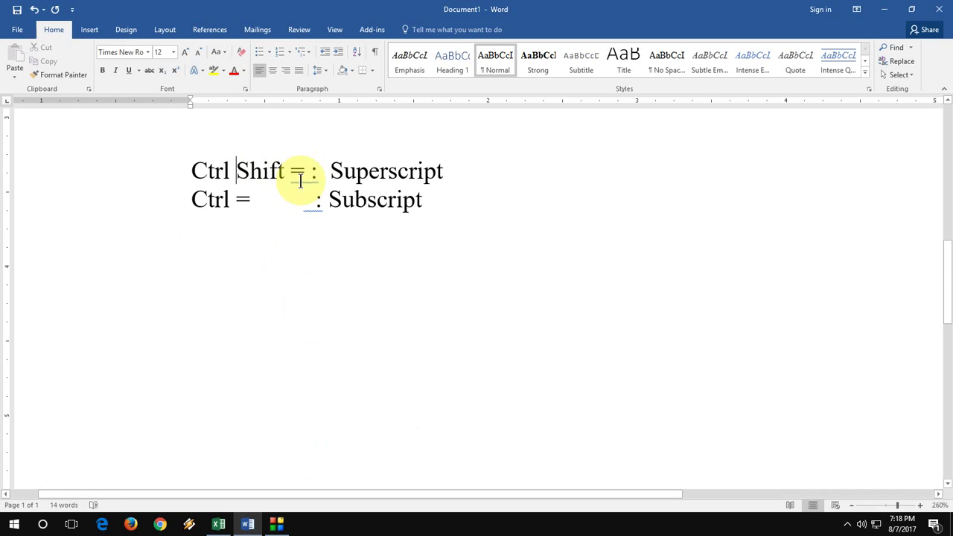
key("ctrl+Left")
key("ctrl+Right")
key("ctrl+Right")
key("ctrl+Right")
key("Left")
key("shift+Left")
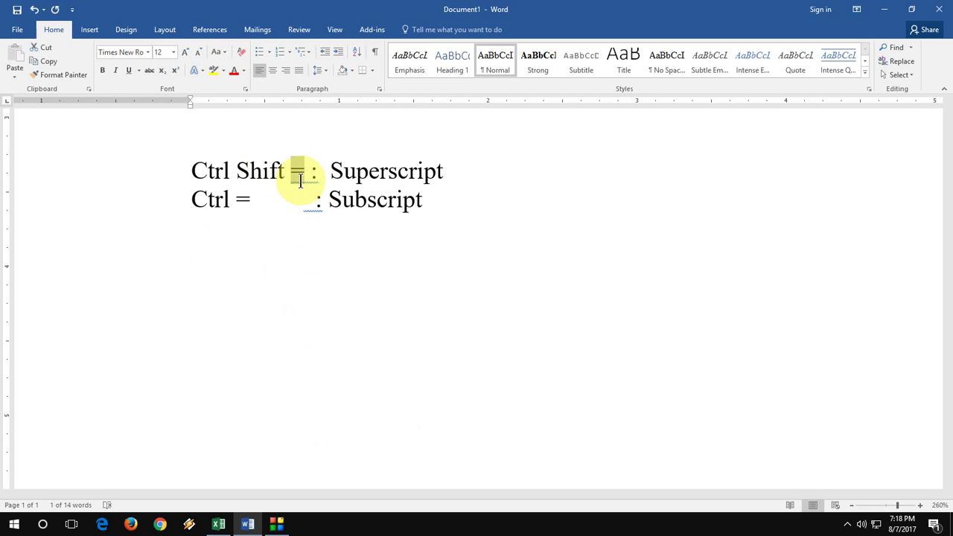
type("+")
Replace the equals sign on the Subscript shortcut line with a plus sign
key("Down")
key("Left")
key("Left")
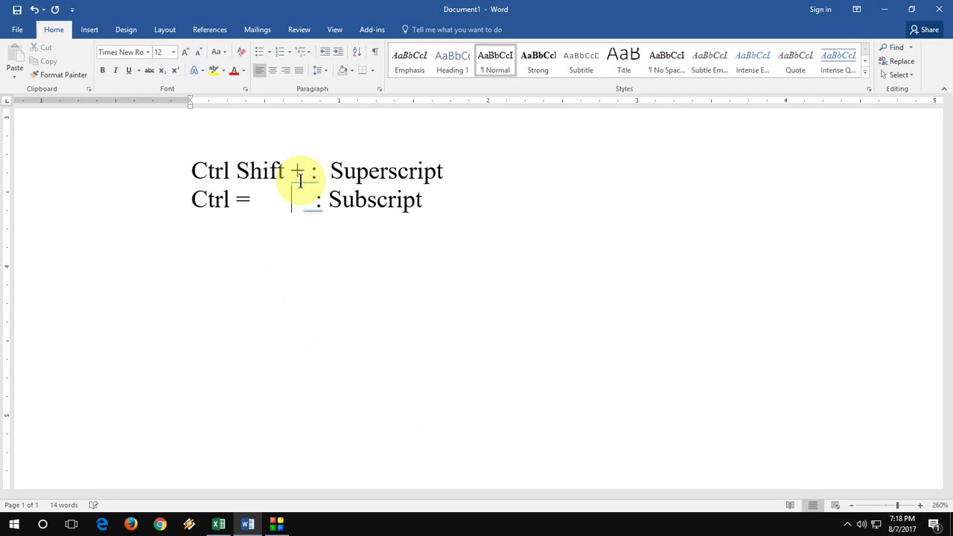
key("Left")
key("Left")
key("Left")
key("Left")
key("Left")
key("Left")
key("shift+Left")
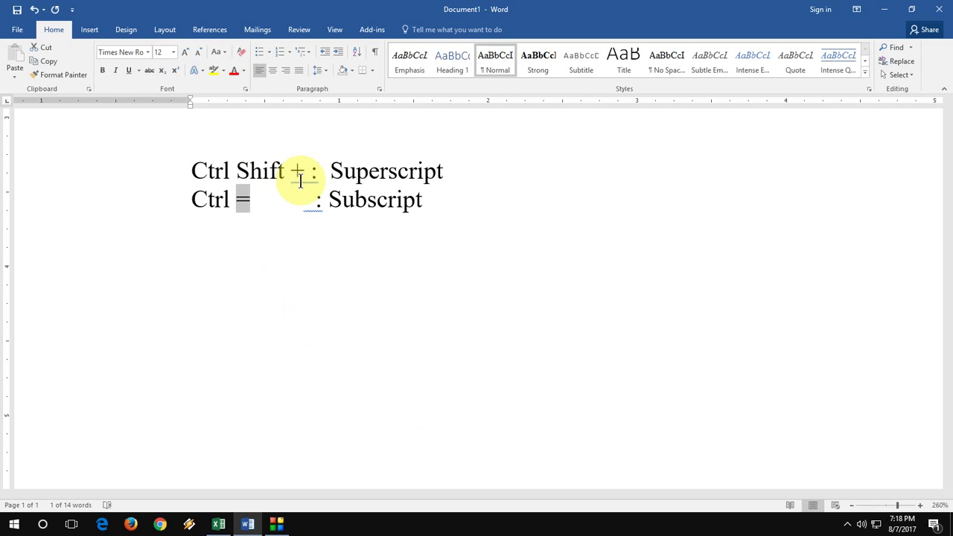
type("+")
Select the shortcut text at the start of the Subscript line
key("Up")
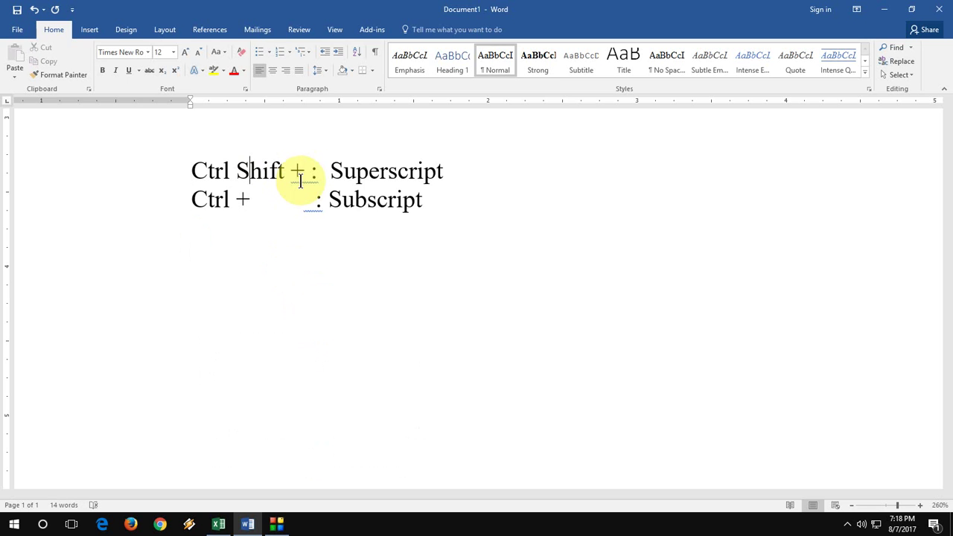
key("Right")
key("Right")
key("Right")
key("shift+End")
key("Left")
key("Down")
key("Home")
key("ctrl+shift+Right")
key("ctrl+shift+Right")
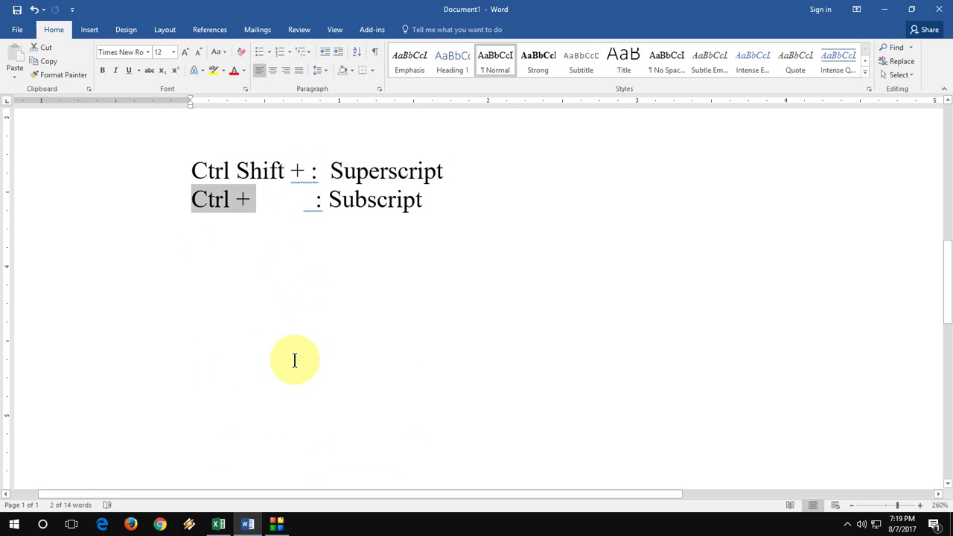
In the Excel workbook, make the m in cell B4's 10m superscript
left_click(218, 524)
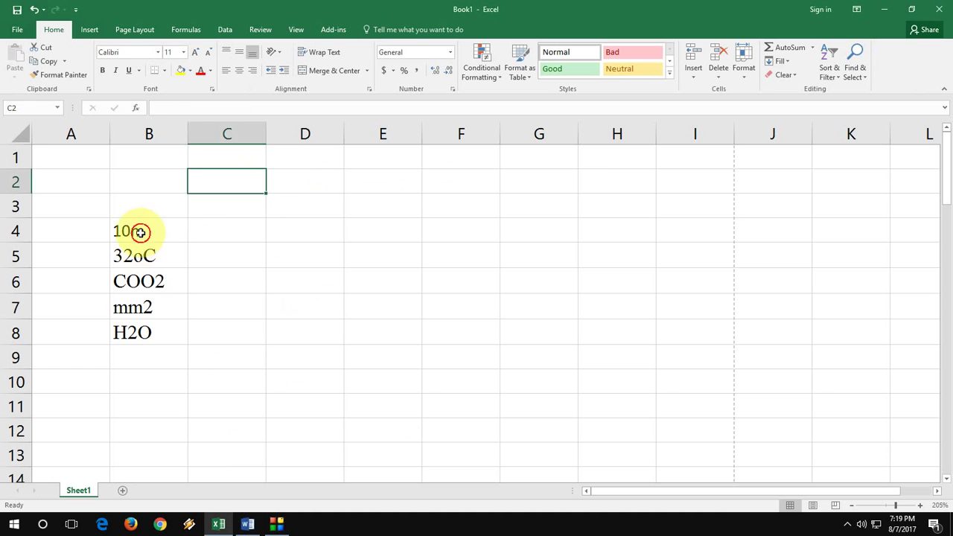
left_click(141, 231)
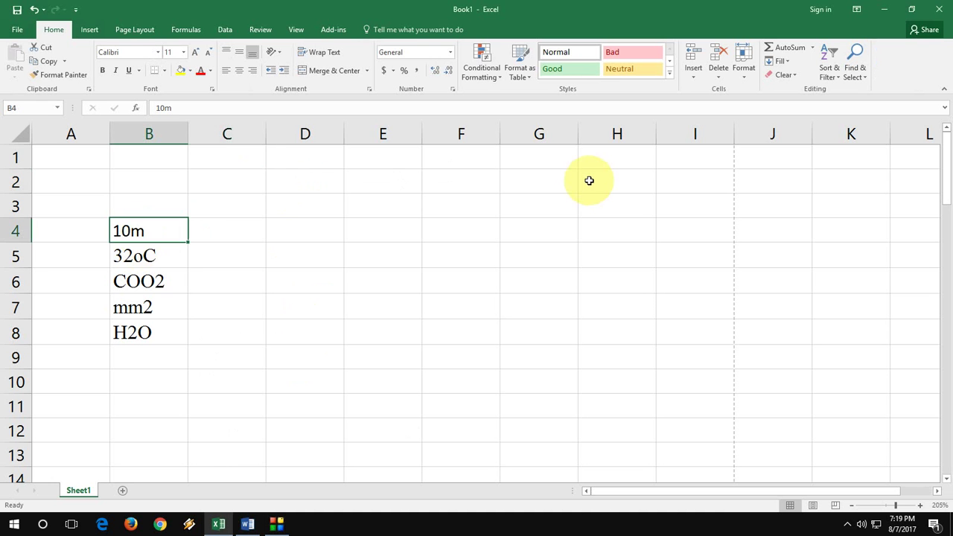
key("F2")
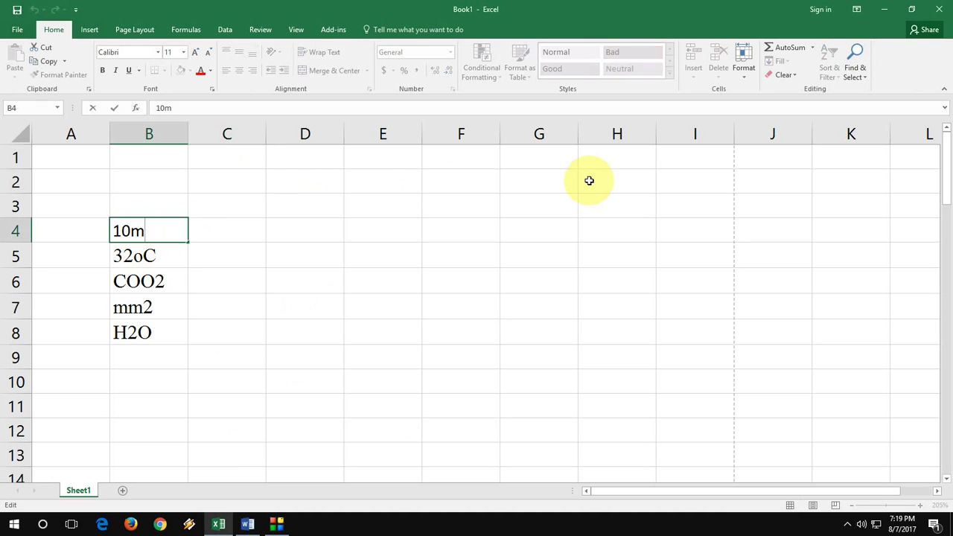
key("shift+Left")
key("ctrl+1")
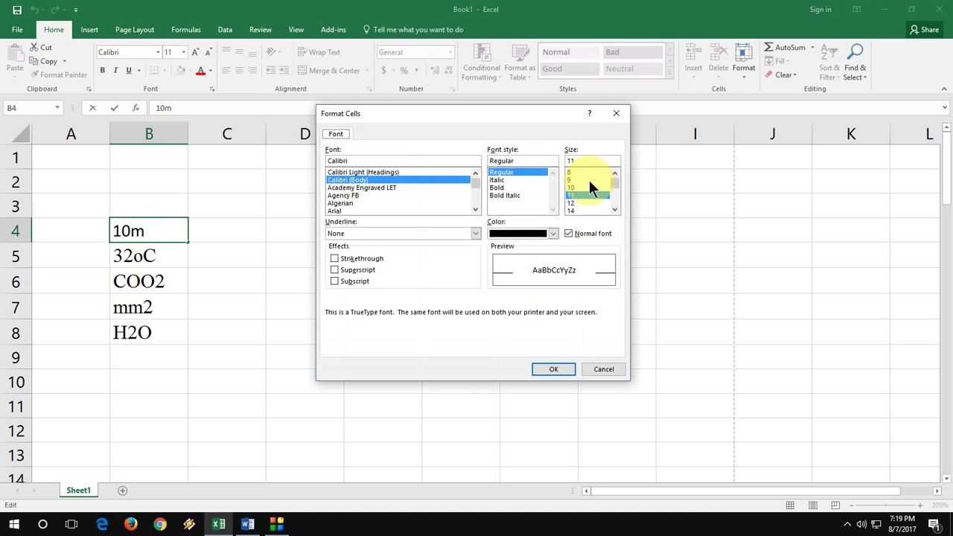
key("alt+e")
key("Return")
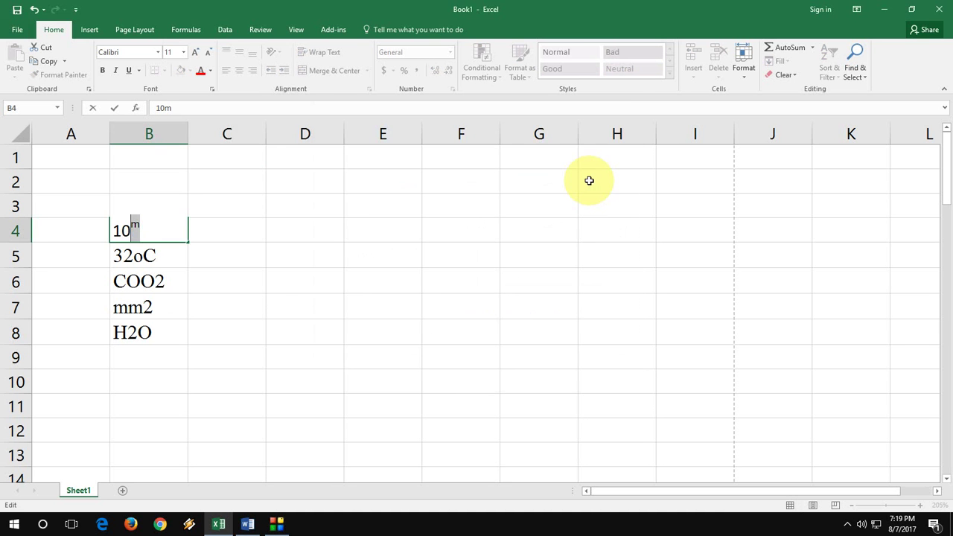
key("Return")
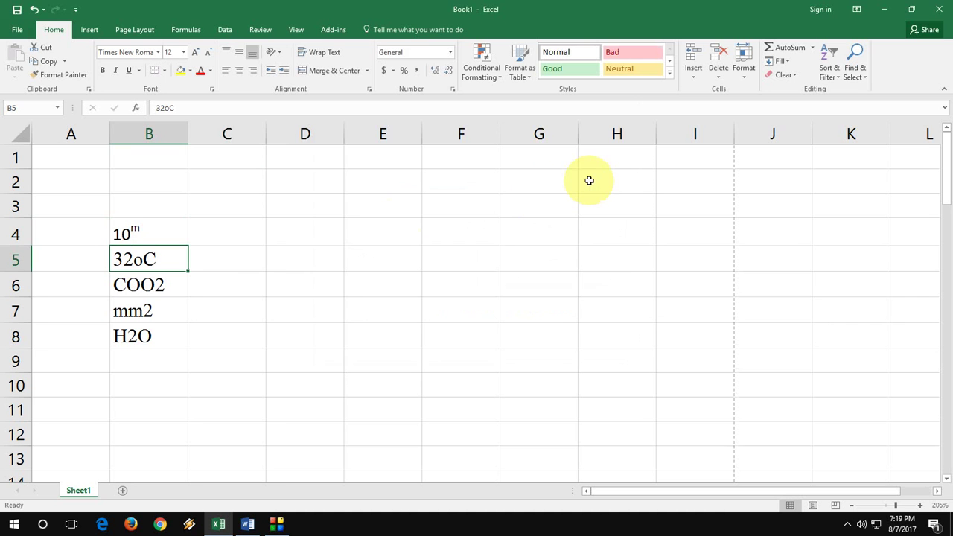
Reselect cell B4 and undo the superscript on the m
scroll(298, 233, "up", 1, "ctrl")
left_click(141, 235)
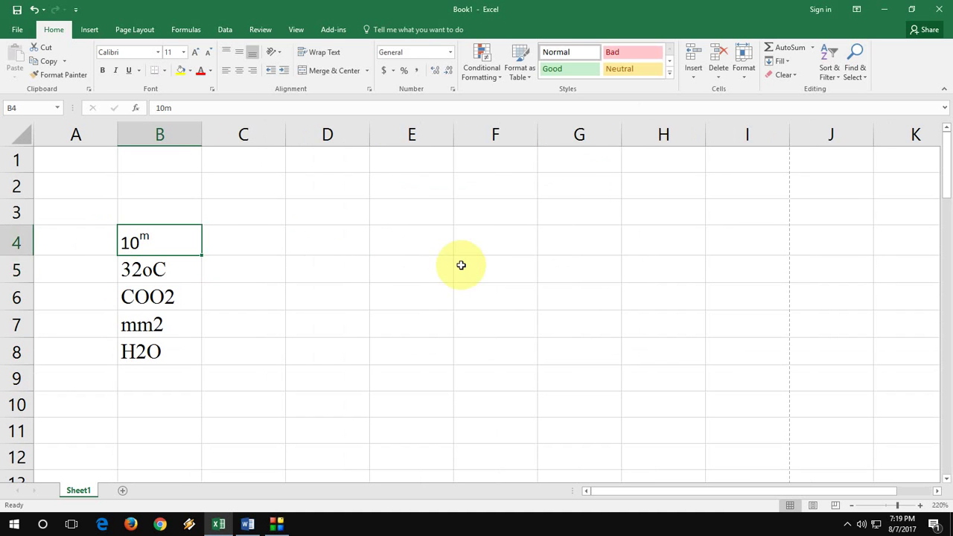
scroll(460, 265, "down", 1, "ctrl")
key("Down")
key("ctrl+z")
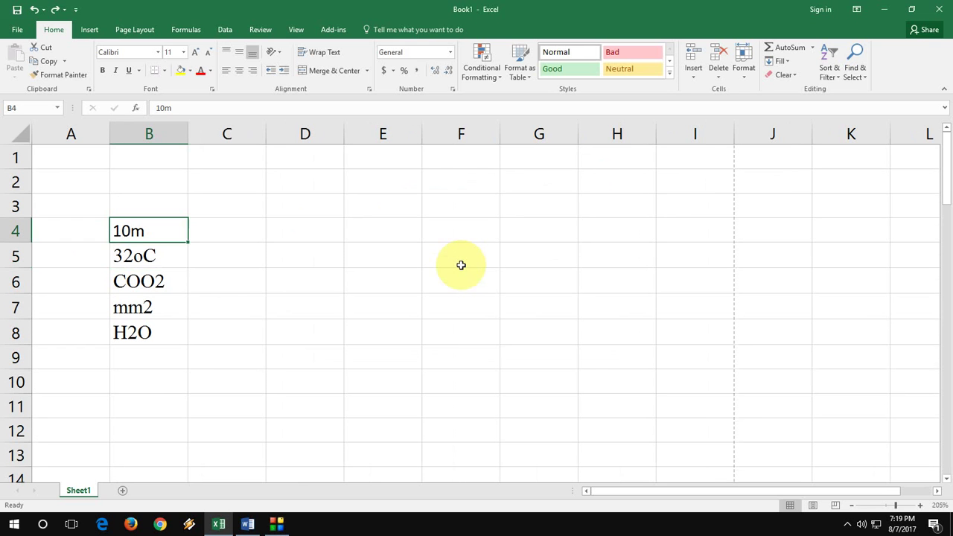
key("Left")
key("Right")
Reapply superscript to the m in B4 so it reads 10ᵐ
key("F2")
key("shift+Left")
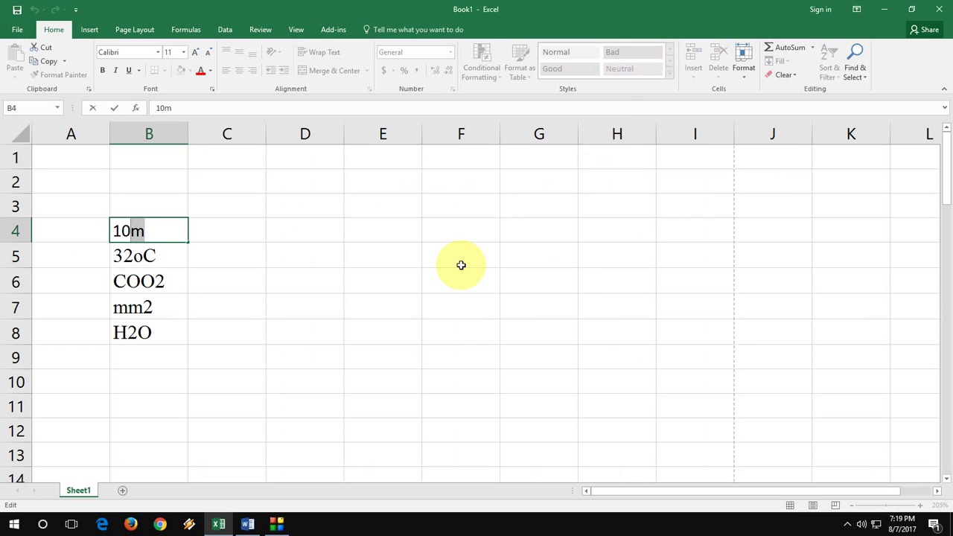
key("ctrl+1")
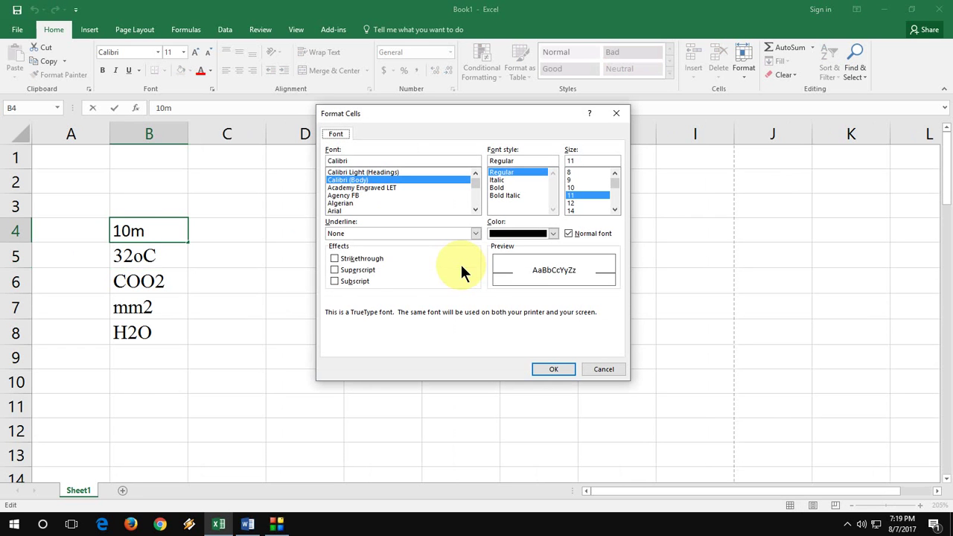
key("alt+e")
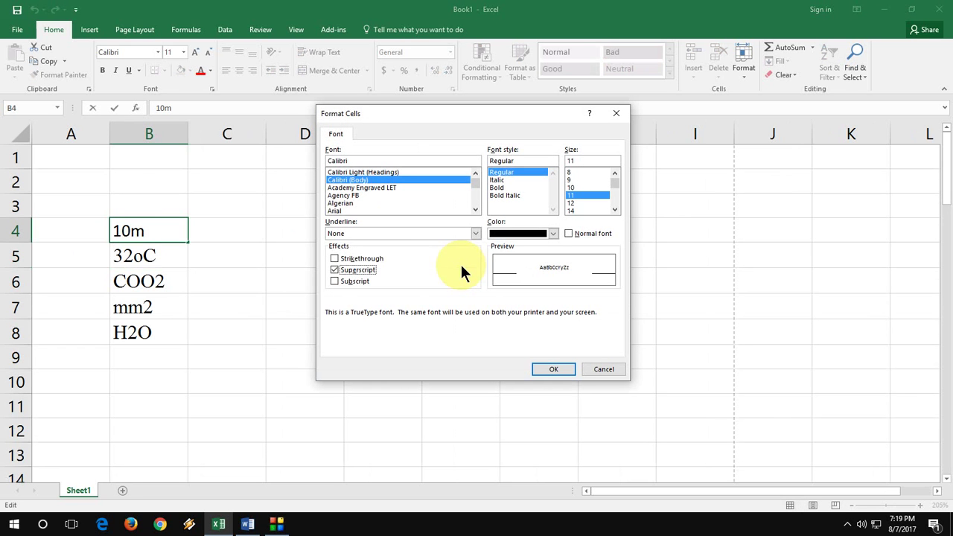
key("Return")
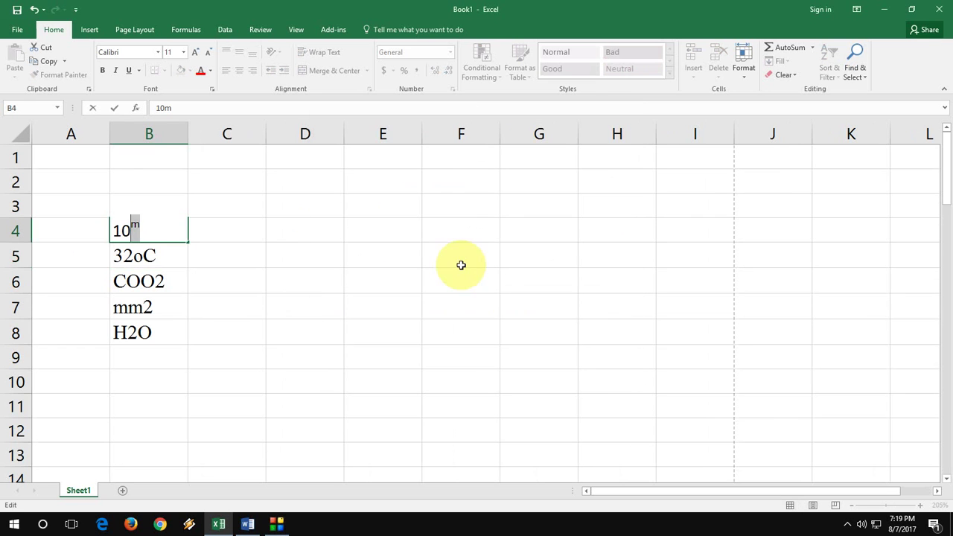
key("Return")
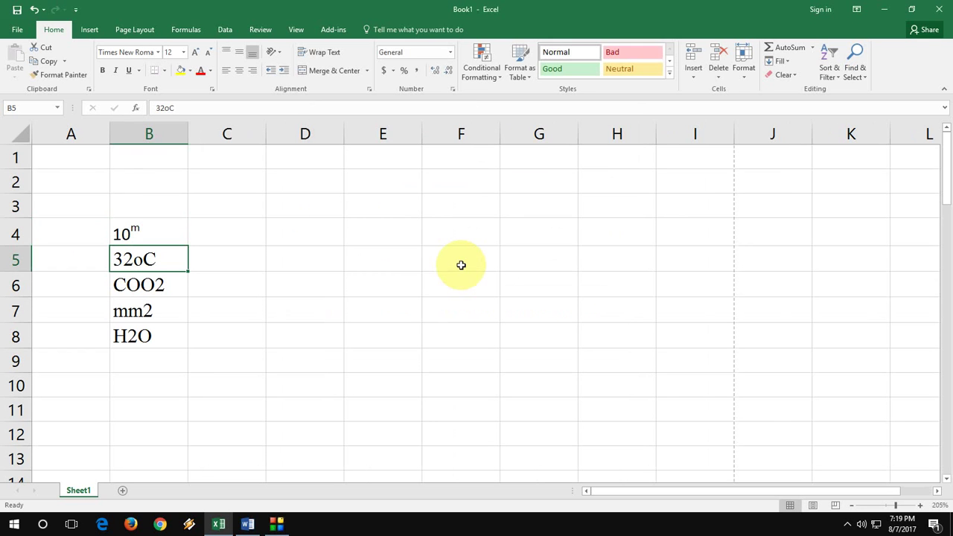
Subscript the final 2 in cell B6 so it reads COO₂
key("Down")
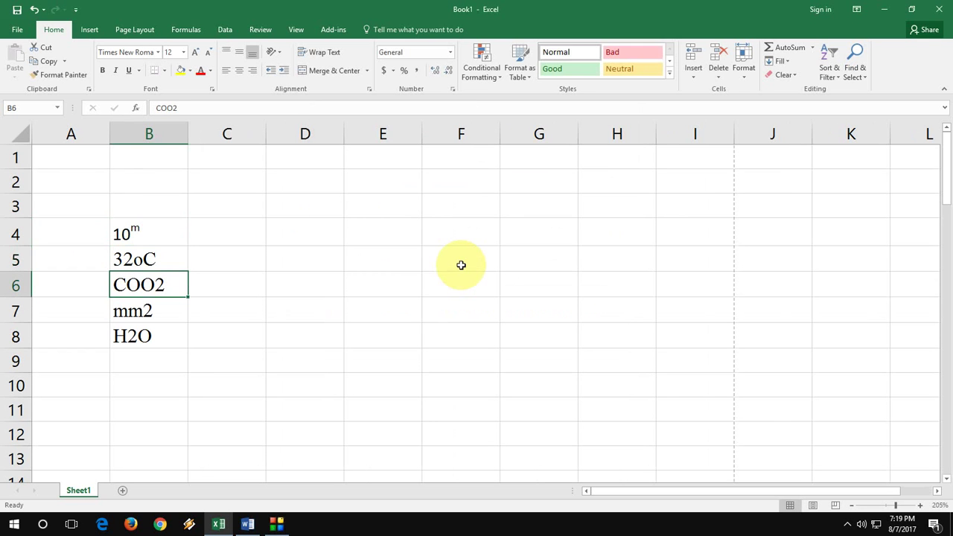
key("F2")
key("shift+Left")
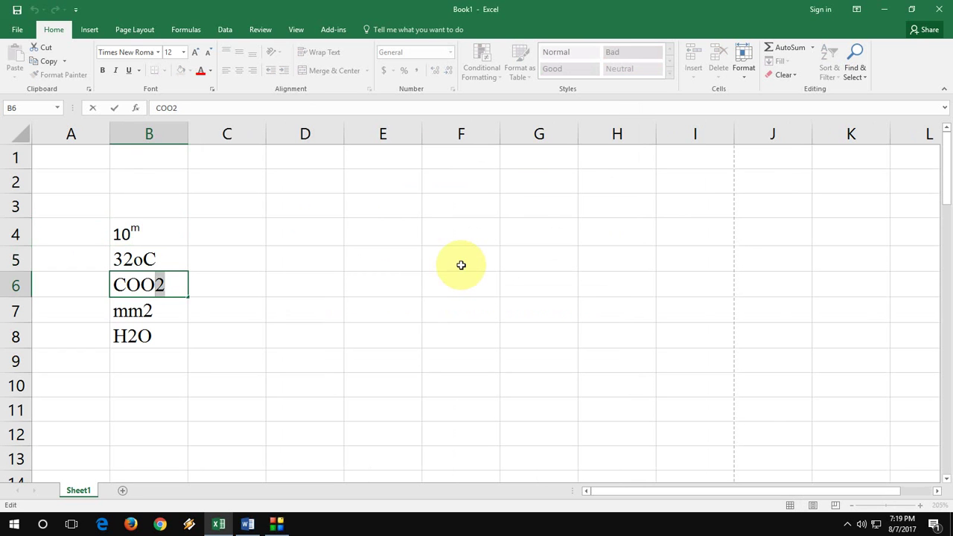
key("ctrl+1")
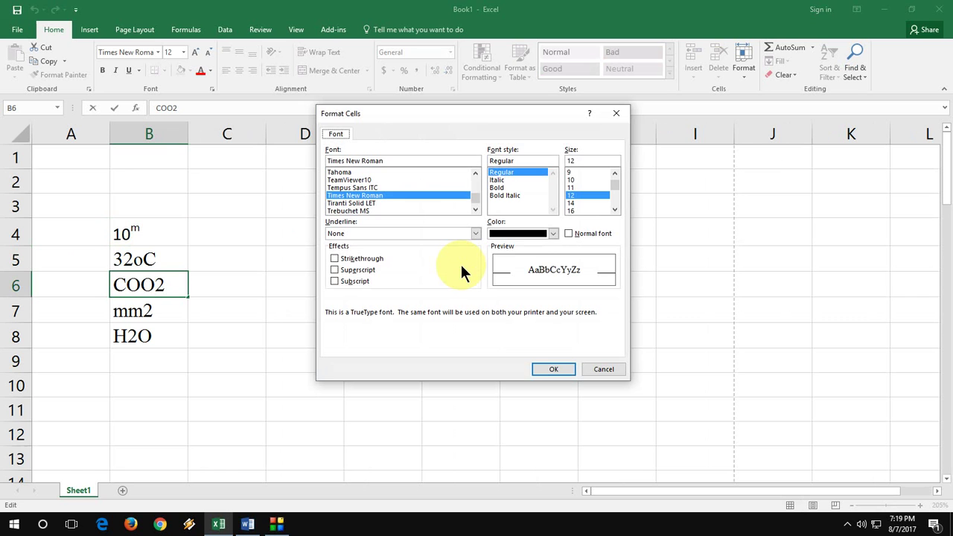
key("alt+b")
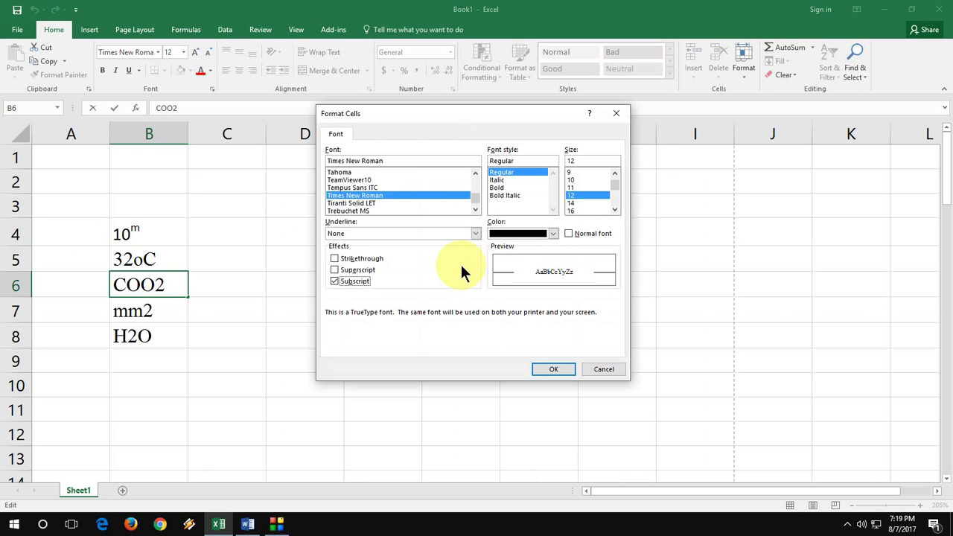
key("Return")
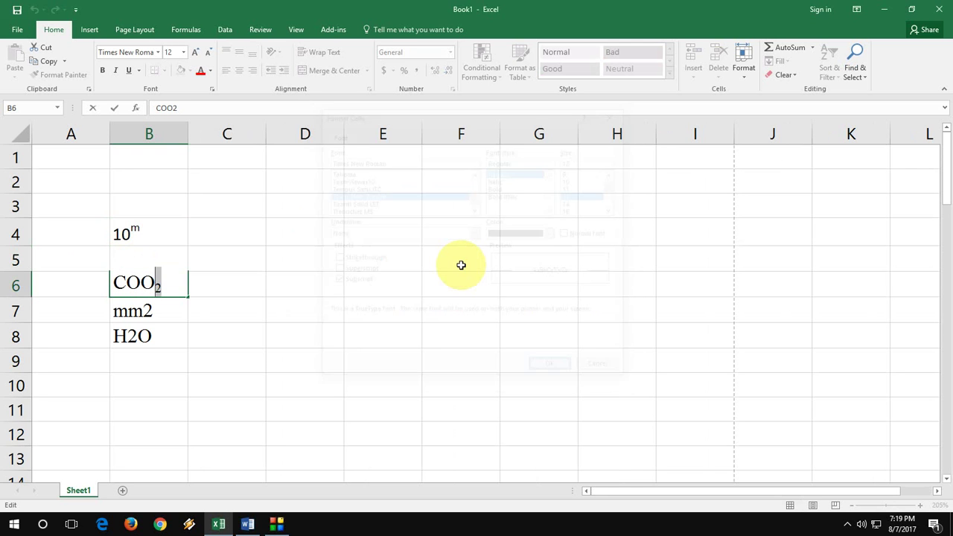
key("Return")
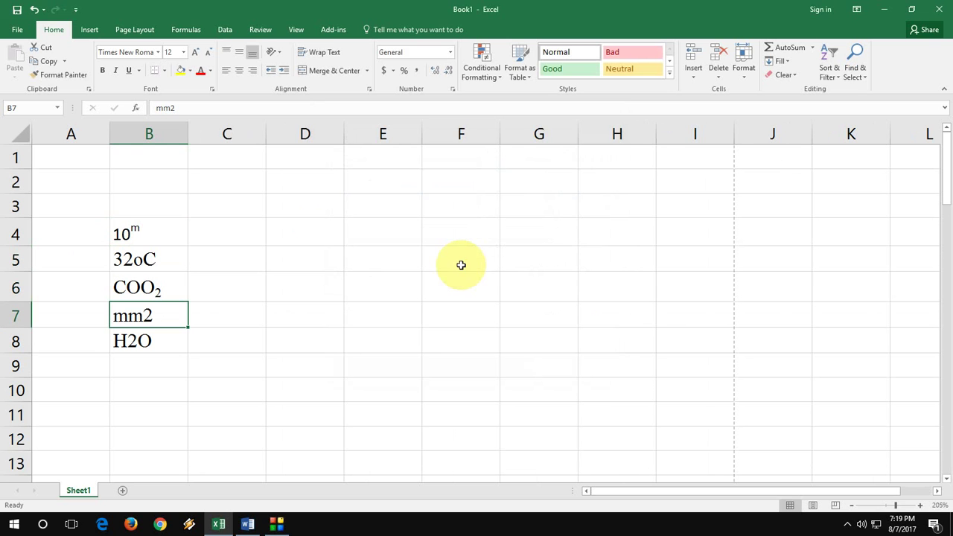
Superscript the 2 in cell B7 so it reads mm²
key("ctrl+1")
key("Escape")
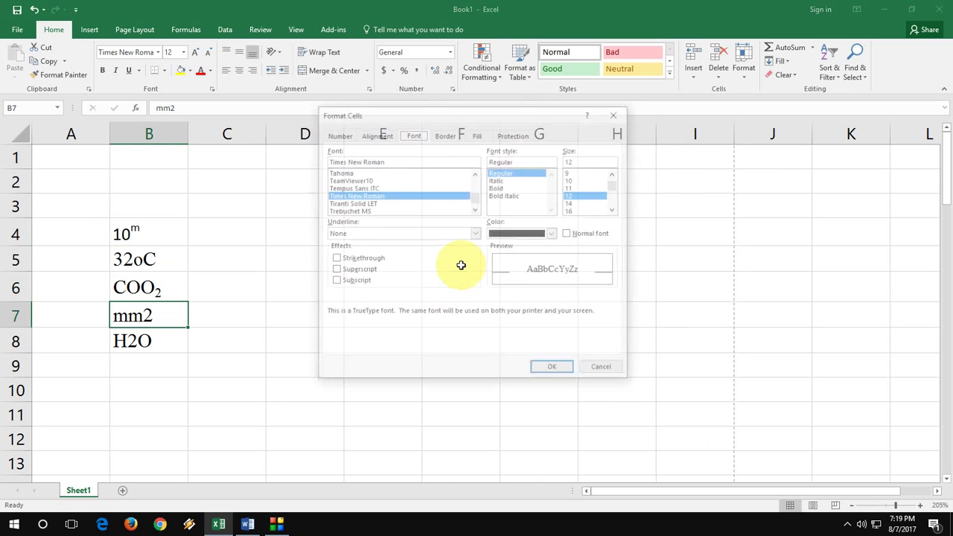
key("F2")
key("shift+Left")
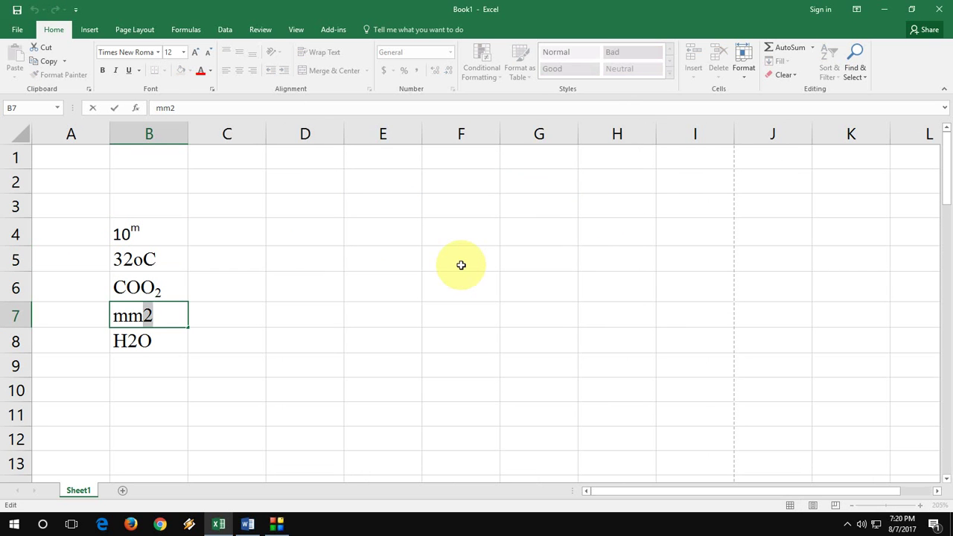
key("ctrl+1")
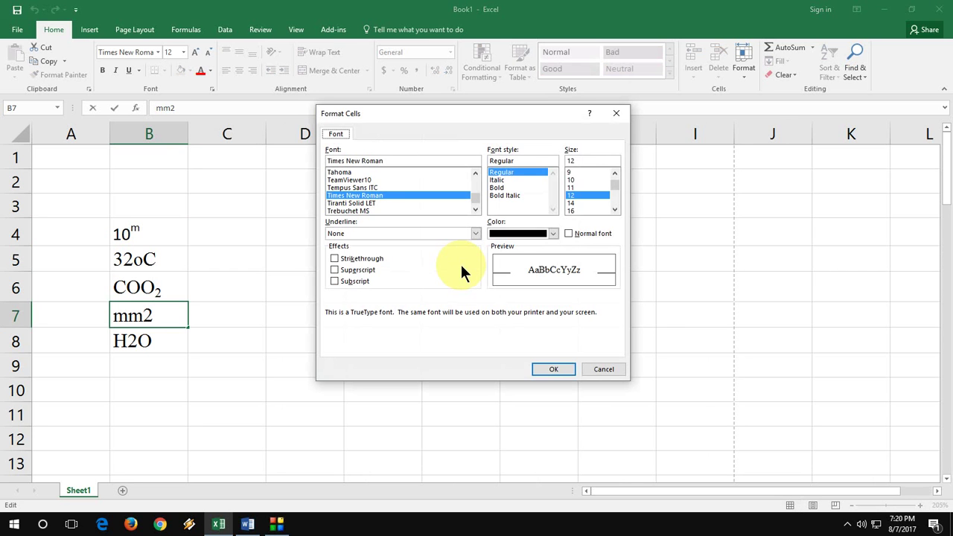
key("alt+e")
key("Return")
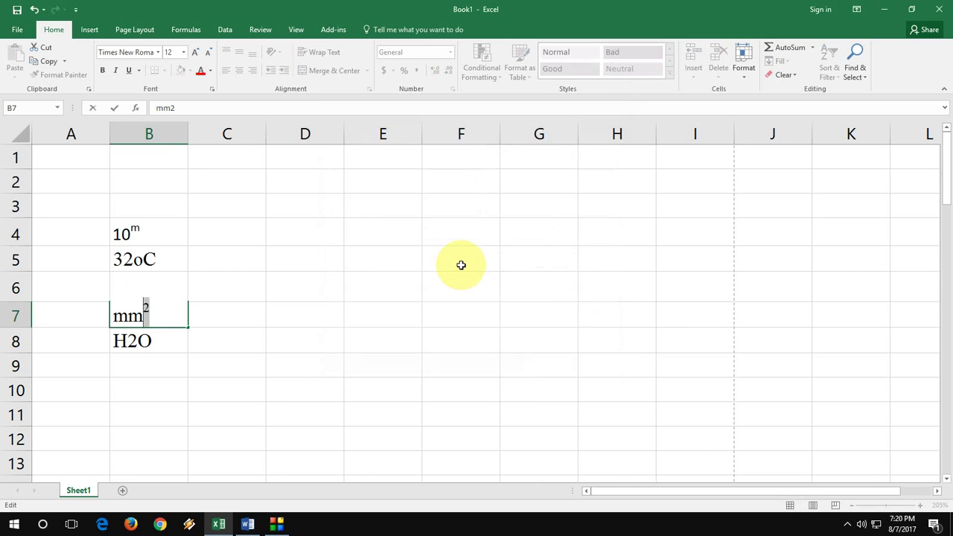
key("Return")
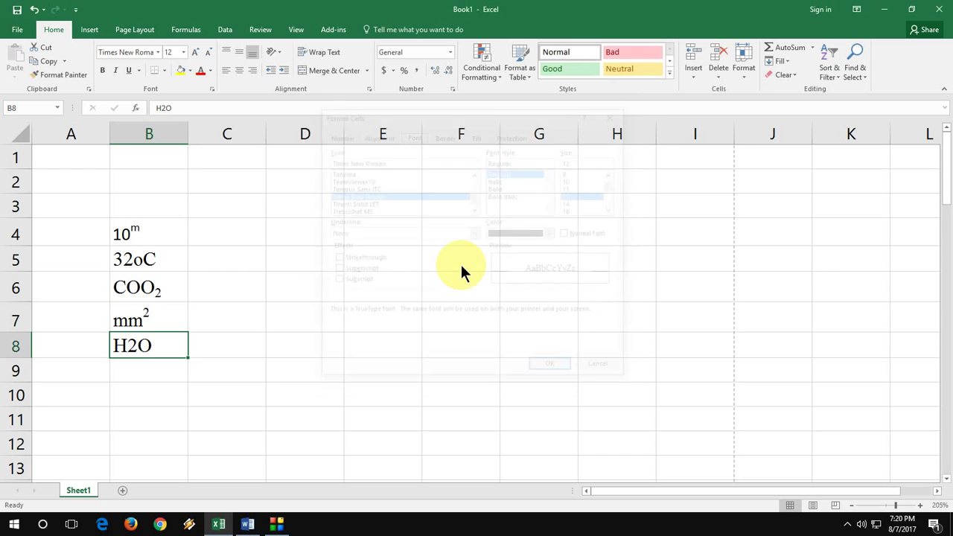
Subscript the 2 in cell B8 so it reads H₂O
key("F2")
key("Left")
key("Left")
key("shift+Right")
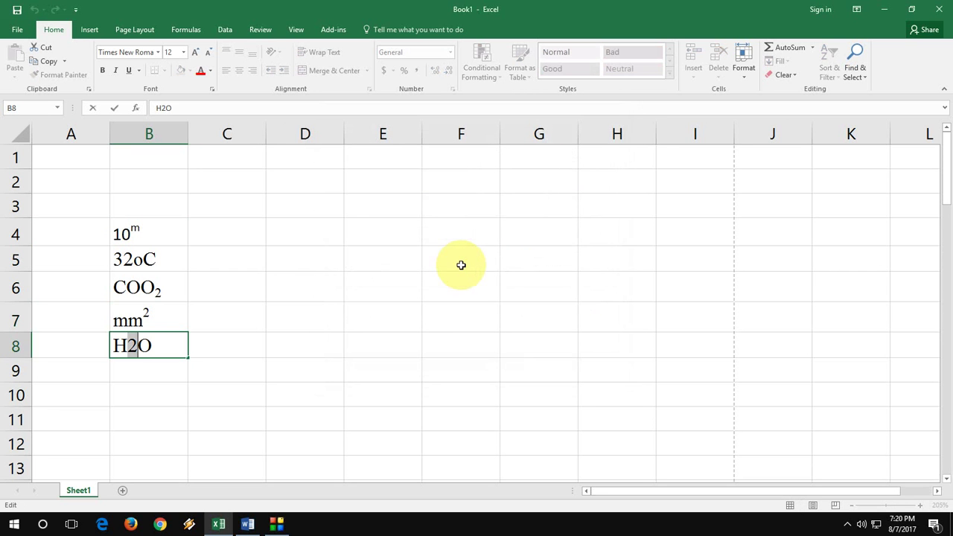
key("ctrl+1")
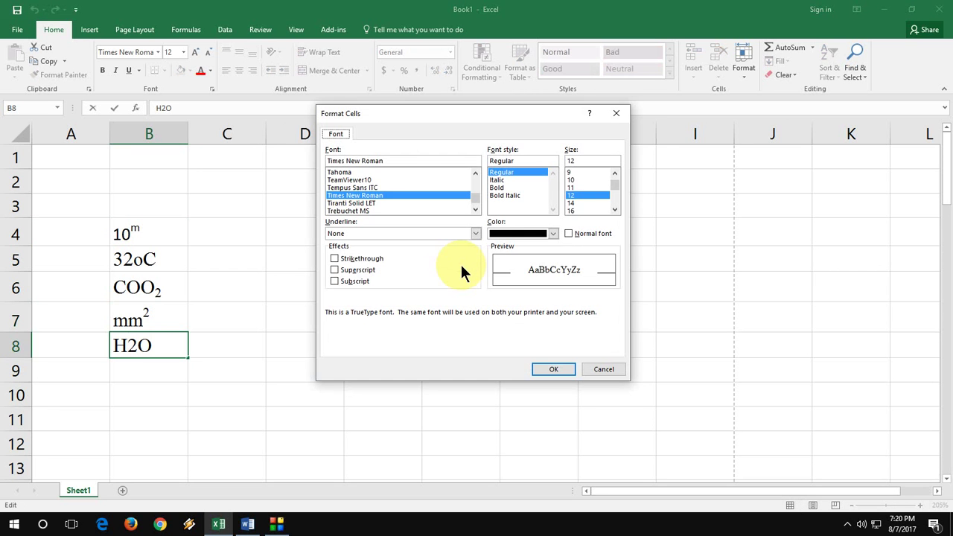
key("alt+b")
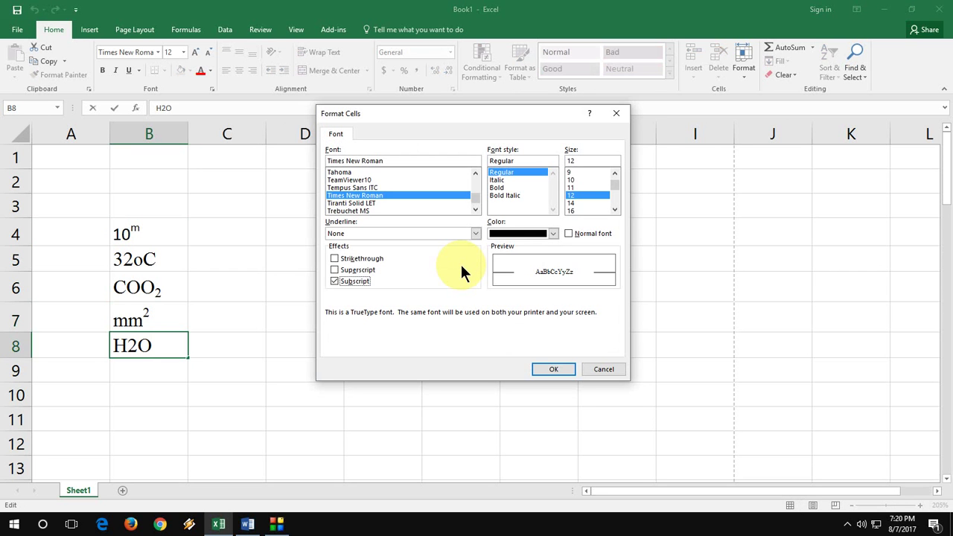
key("Return")
key("Return")
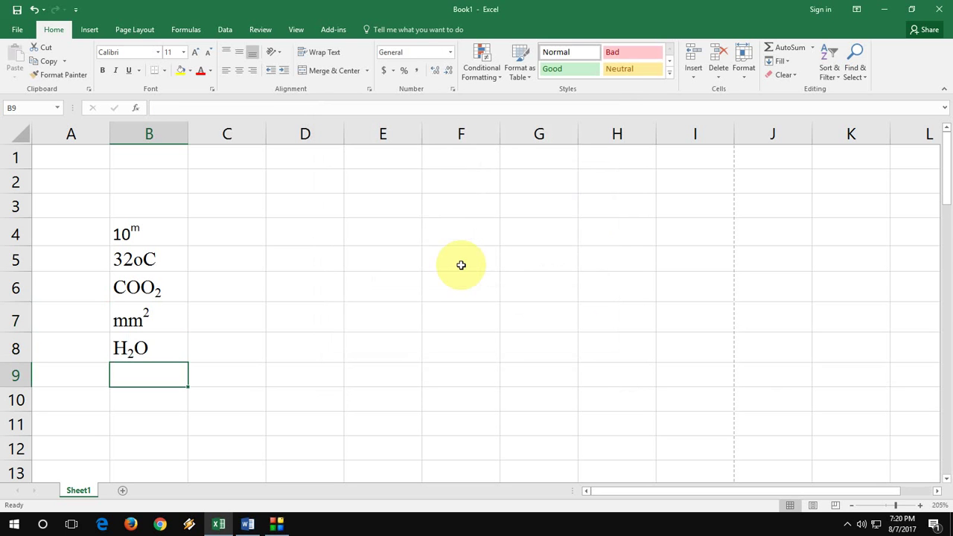
scroll(440, 266, "down", 3)
scroll(366, 268, "down", 4)
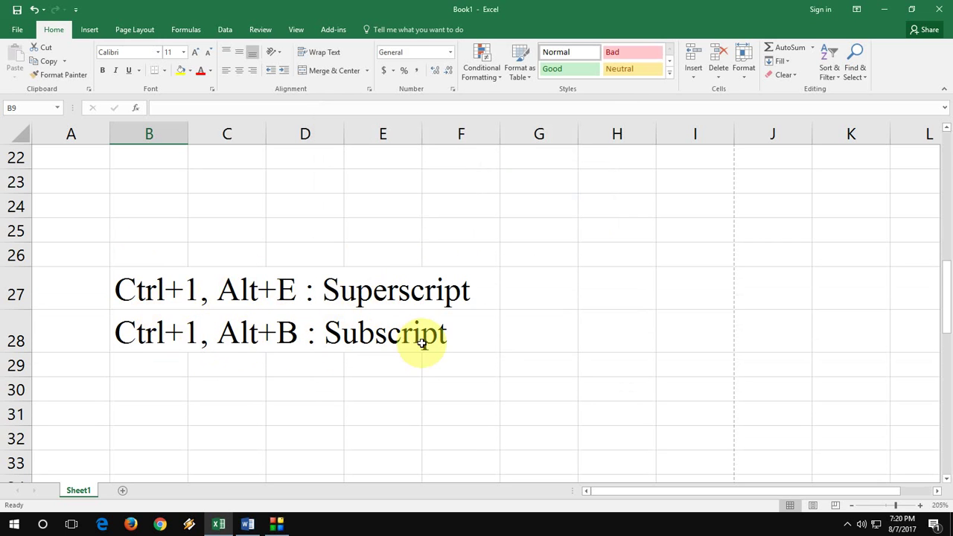
scroll(422, 343, "up", 3)
scroll(422, 343, "up", 4)
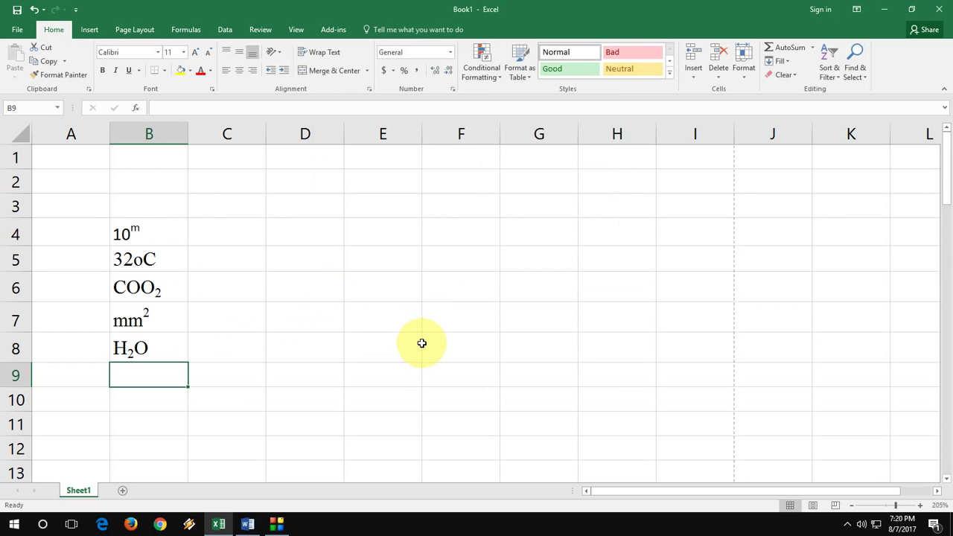